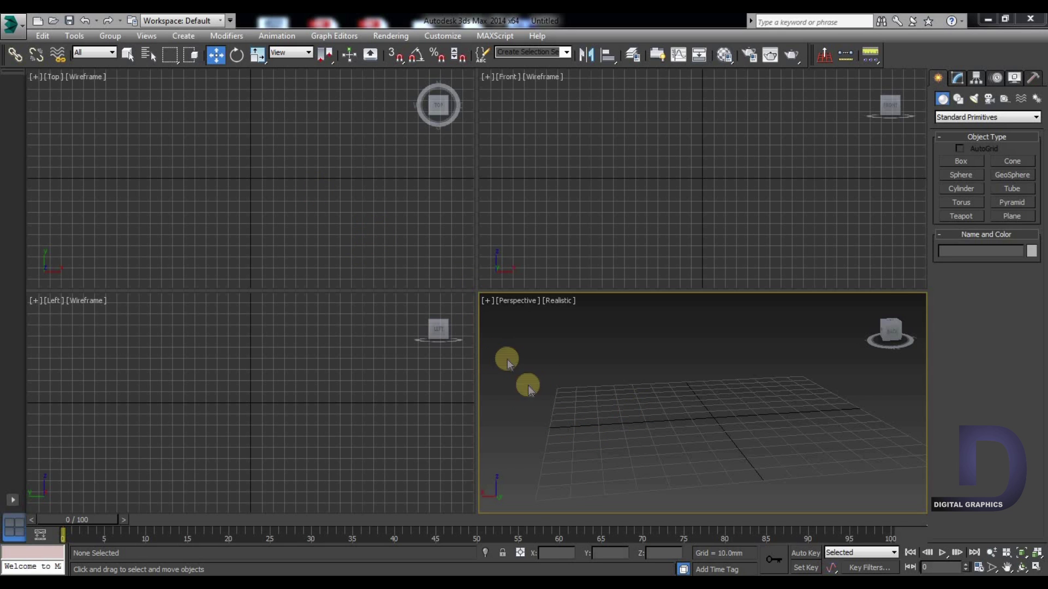
Activate the Perspective viewport and maximize it to fill the whole workspace
{"action": "left_click", "coordinate": [251, 169]}
{"action": "left_click", "coordinate": [630, 228]}
{"action": "left_click", "coordinate": [387, 369]}
{"action": "left_click", "coordinate": [545, 393]}
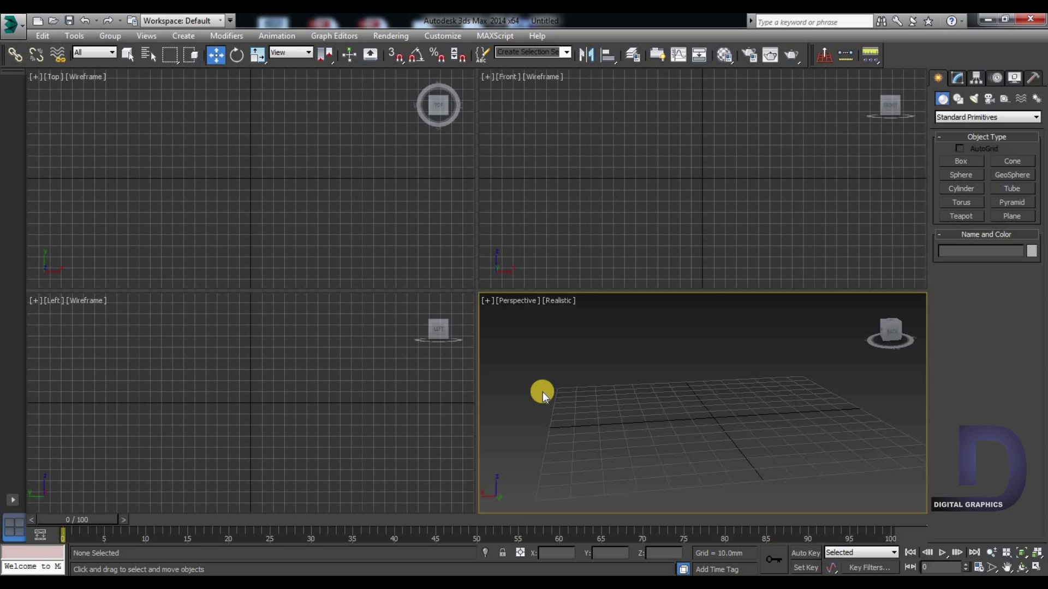
{"action": "key", "text": "alt+w"}
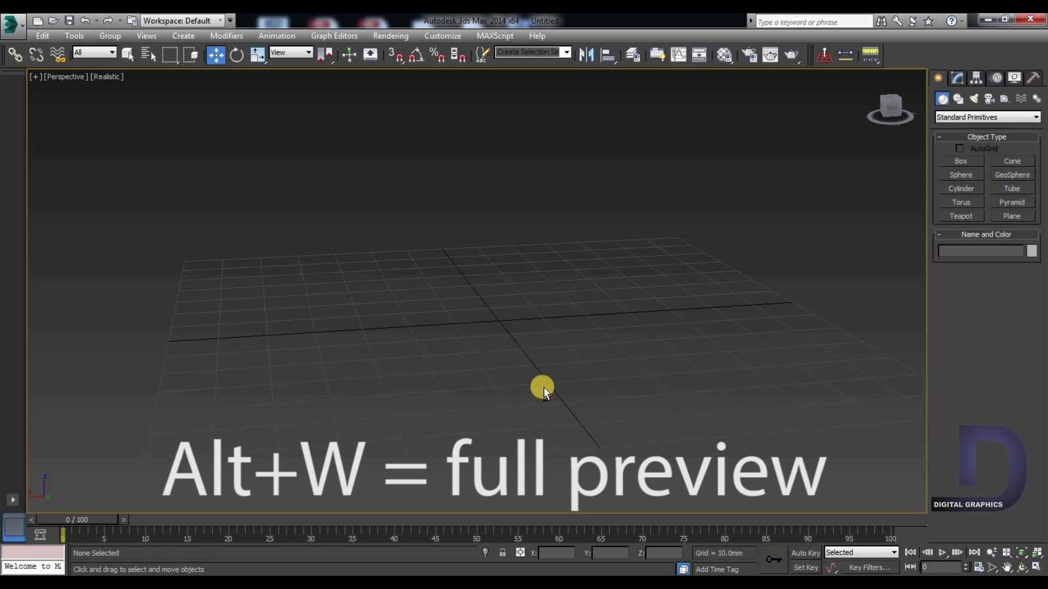
{"action": "key", "text": "alt+w"}
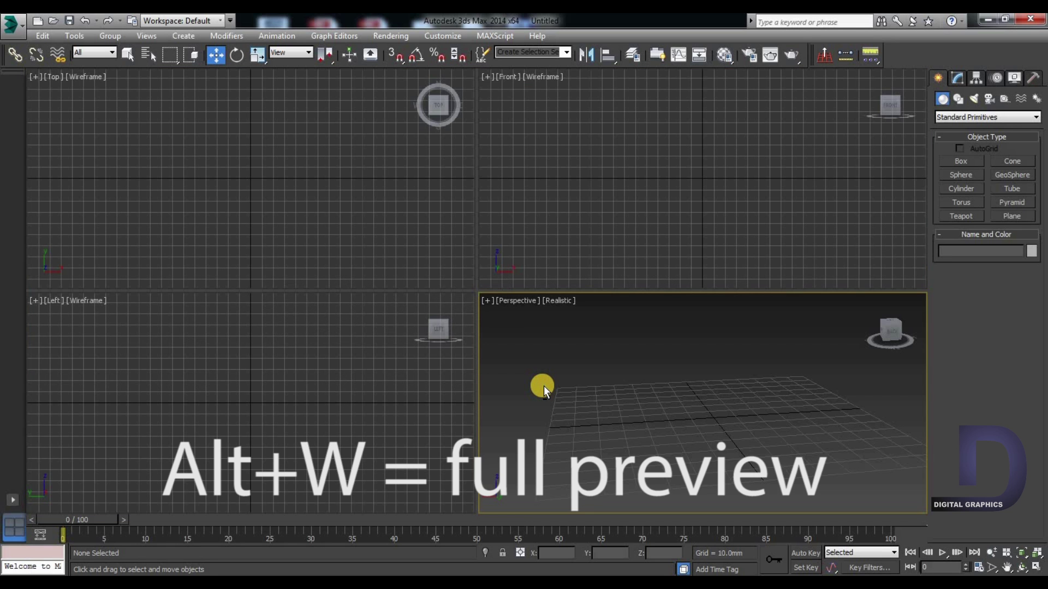
{"action": "key", "text": "alt+w"}
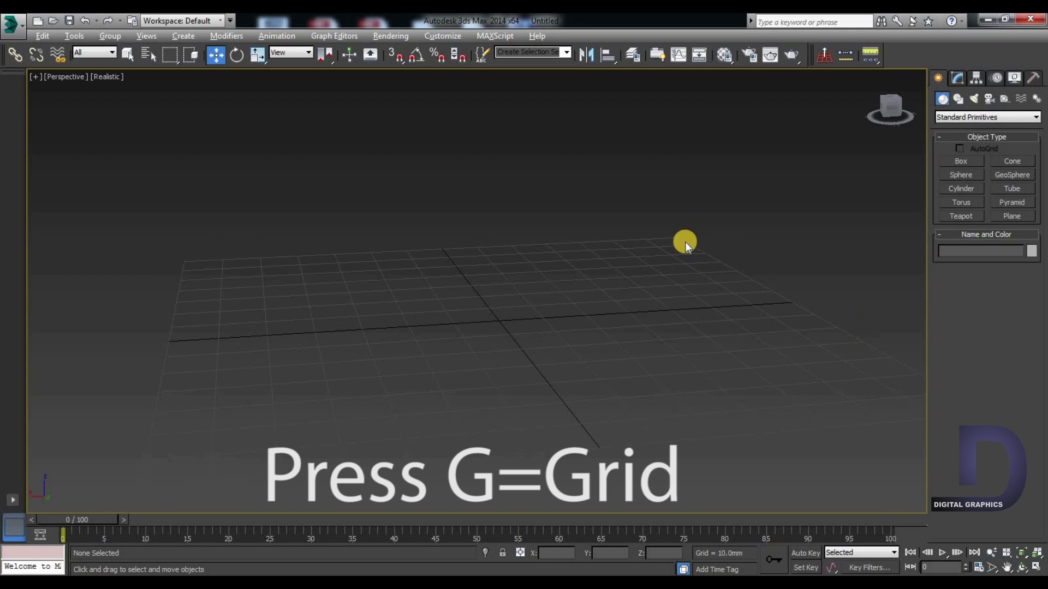
Toggle the grid off and on, and preview the Front, Perspective and Left views and the list of available views
{"action": "key", "text": "g"}
{"action": "key", "text": "g"}
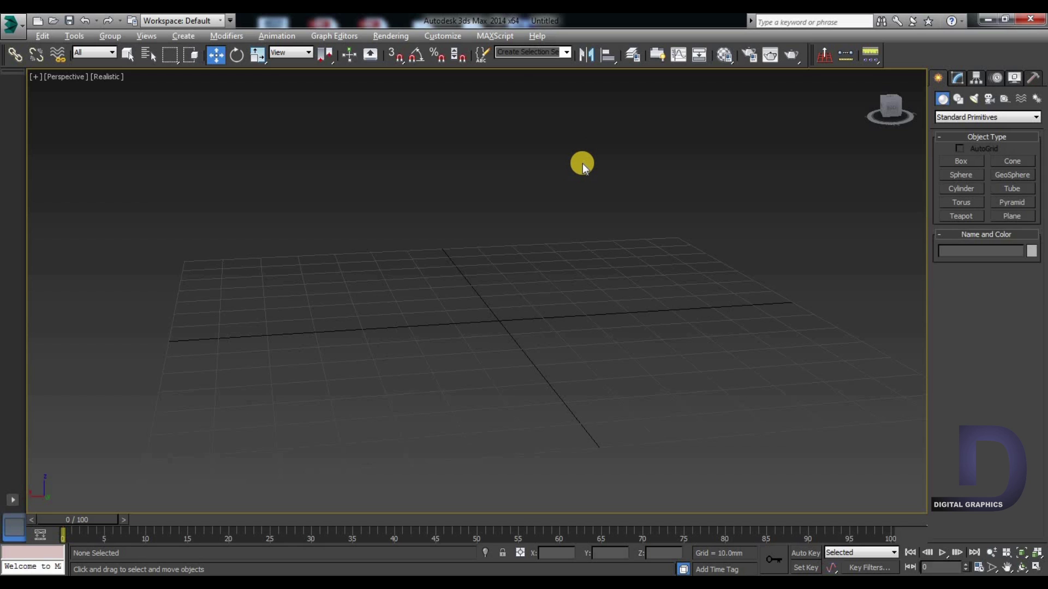
{"action": "key", "text": "f"}
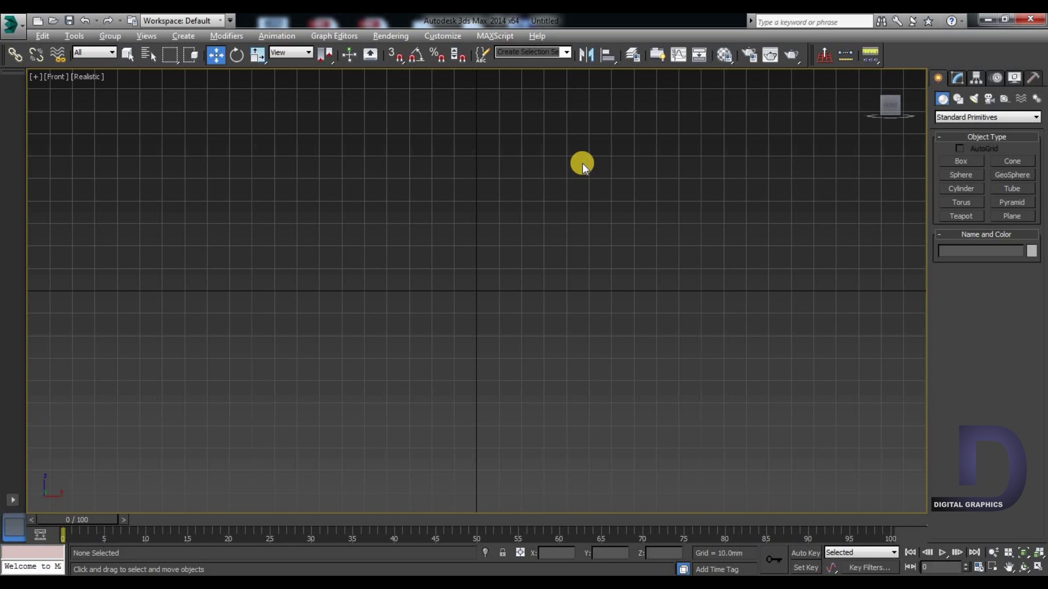
{"action": "key", "text": "p"}
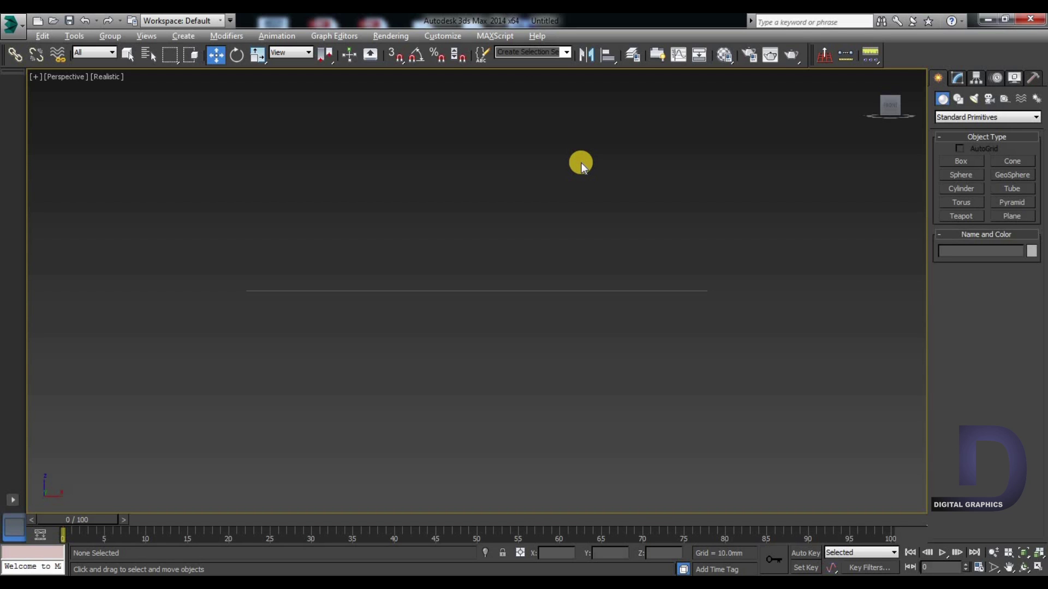
{"action": "key", "text": "l"}
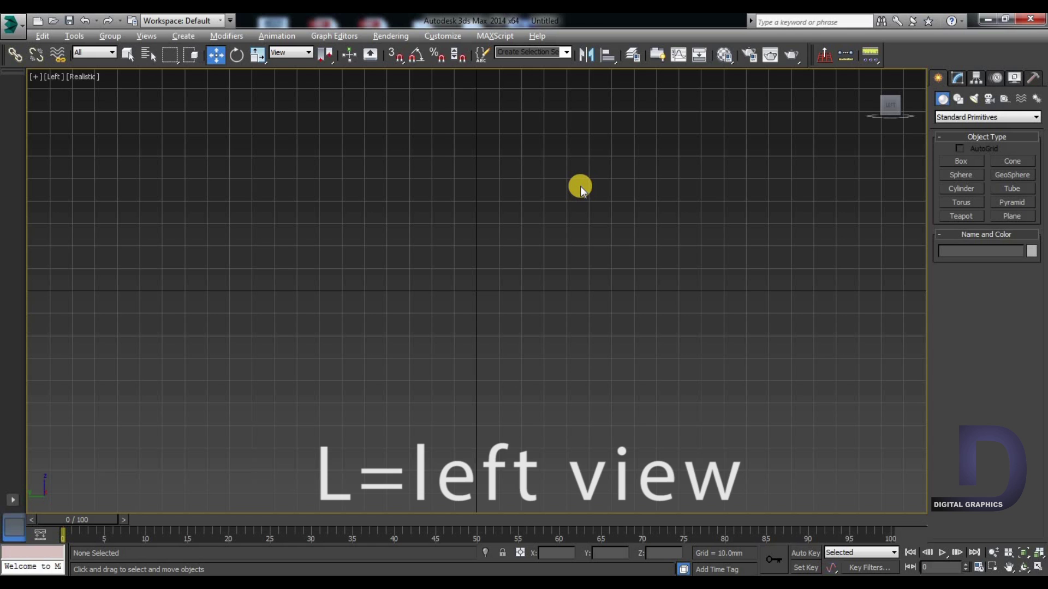
{"action": "key", "text": "v"}
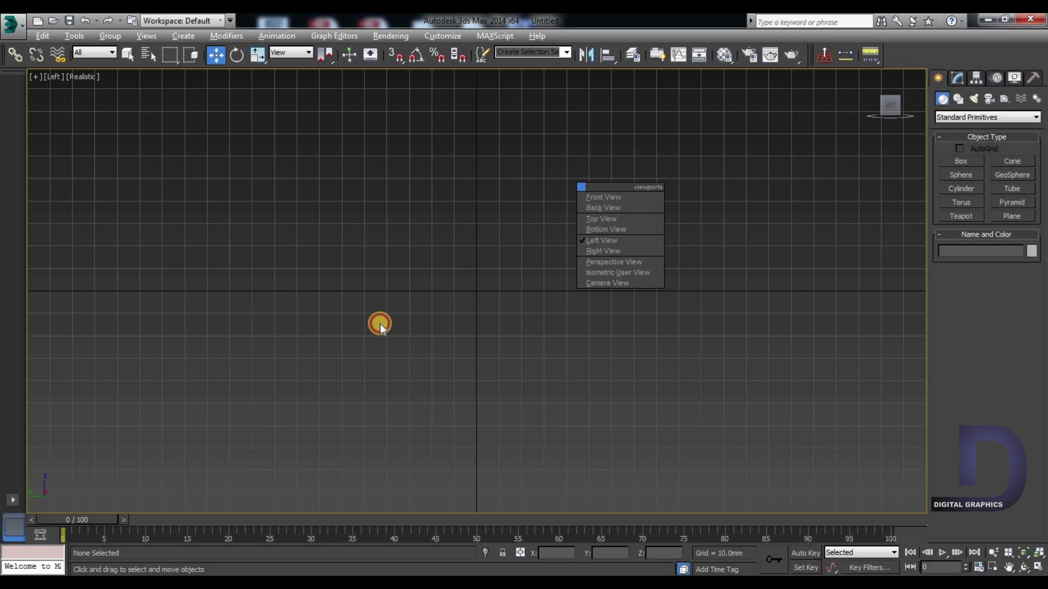
{"action": "left_click", "coordinate": [438, 321]}
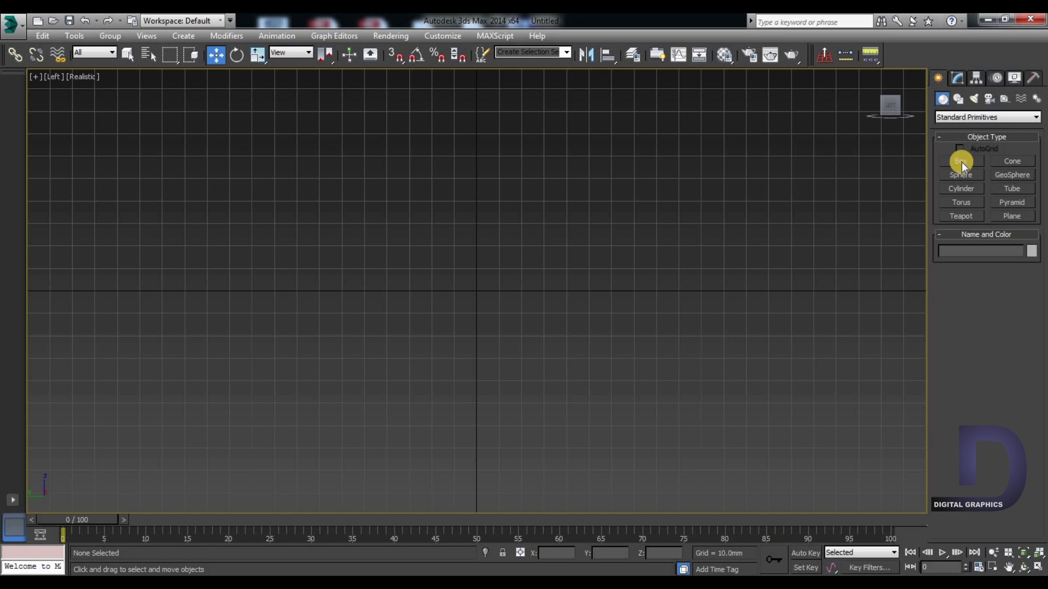
Return to the Perspective view and create a teapot with a radius of about 9.3 mm near the grid's centre
{"action": "key", "text": "p"}
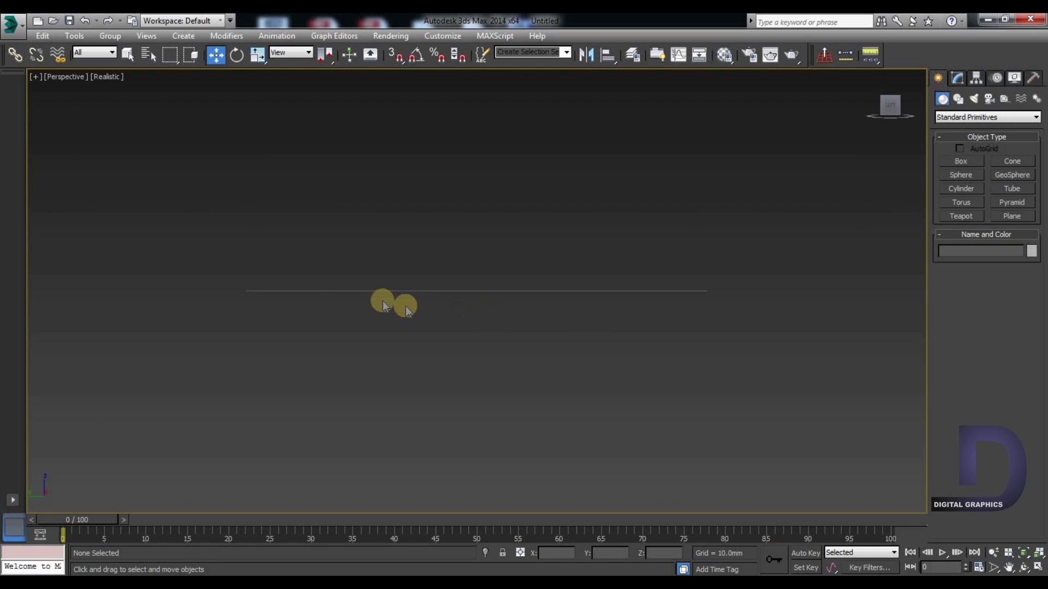
{"action": "middle_click_drag", "start_coordinate": [581, 300], "coordinate": [629, 329], "text": "alt"}
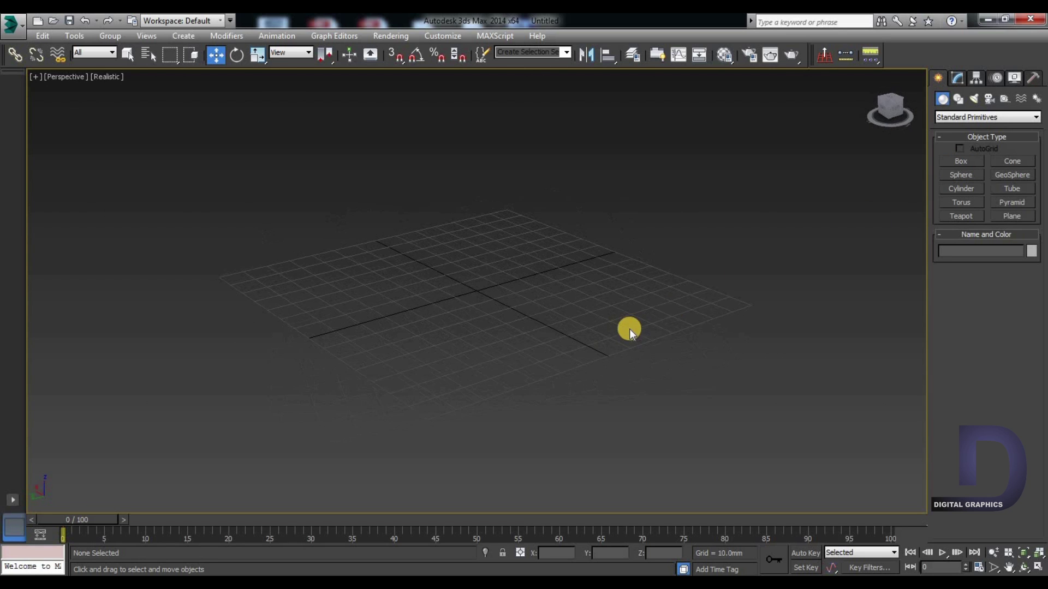
{"action": "left_click", "coordinate": [961, 216]}
{"action": "mouse_move", "coordinate": [477, 282]}
{"action": "left_mouse_down"}
{"action": "mouse_move", "coordinate": [461, 264]}
{"action": "mouse_move", "coordinate": [466, 273]}
{"action": "left_mouse_up"}
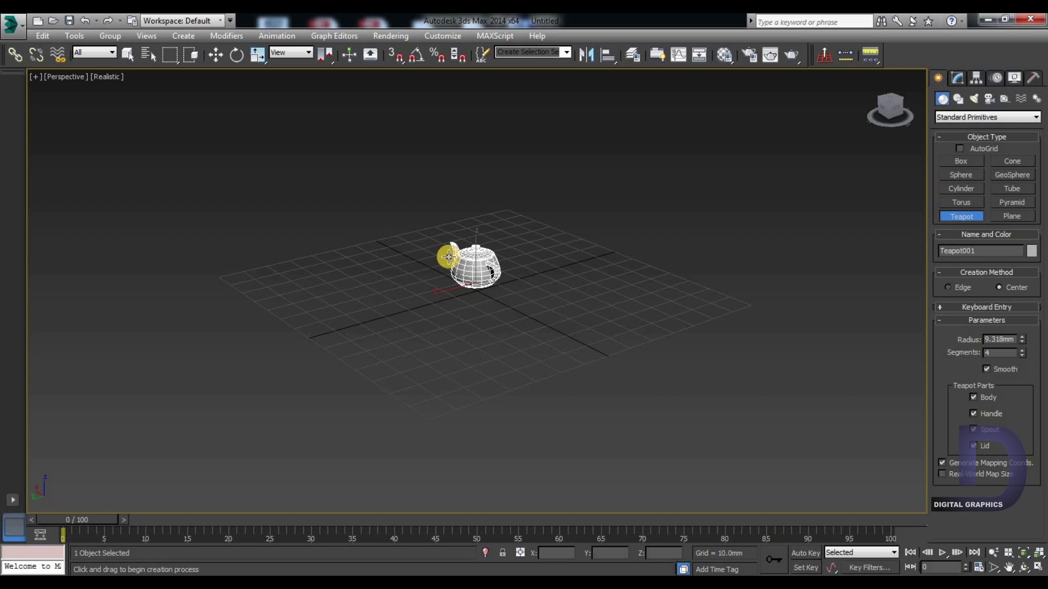
Move the teapot slightly, to about X 7.05 mm, Y -5.52 mm and Z -0.92 mm
{"action": "key", "text": "w"}
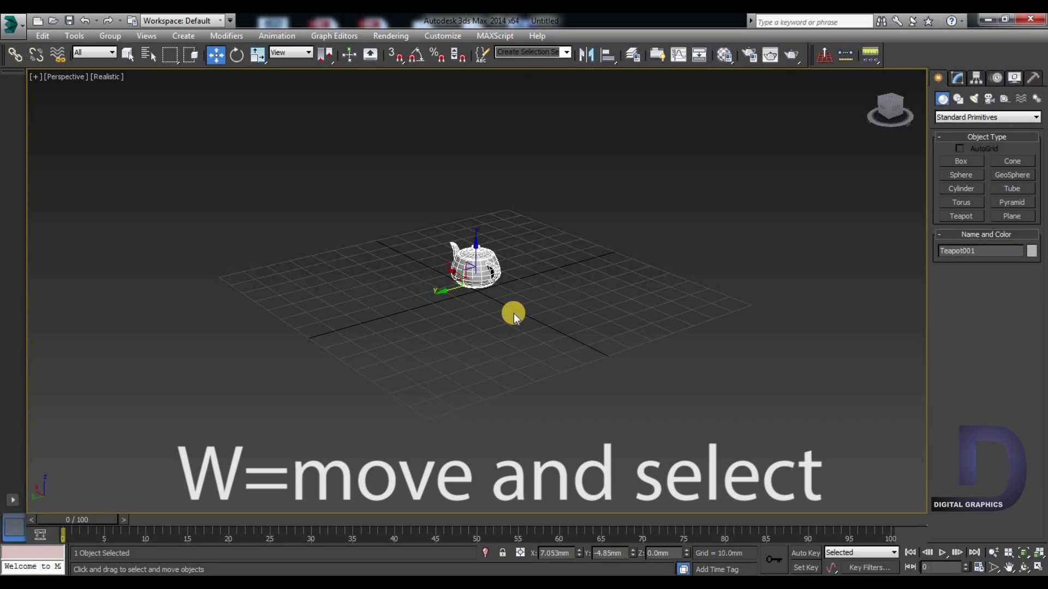
{"action": "scroll", "coordinate": [487, 254], "scroll_direction": "up", "scroll_amount": 5}
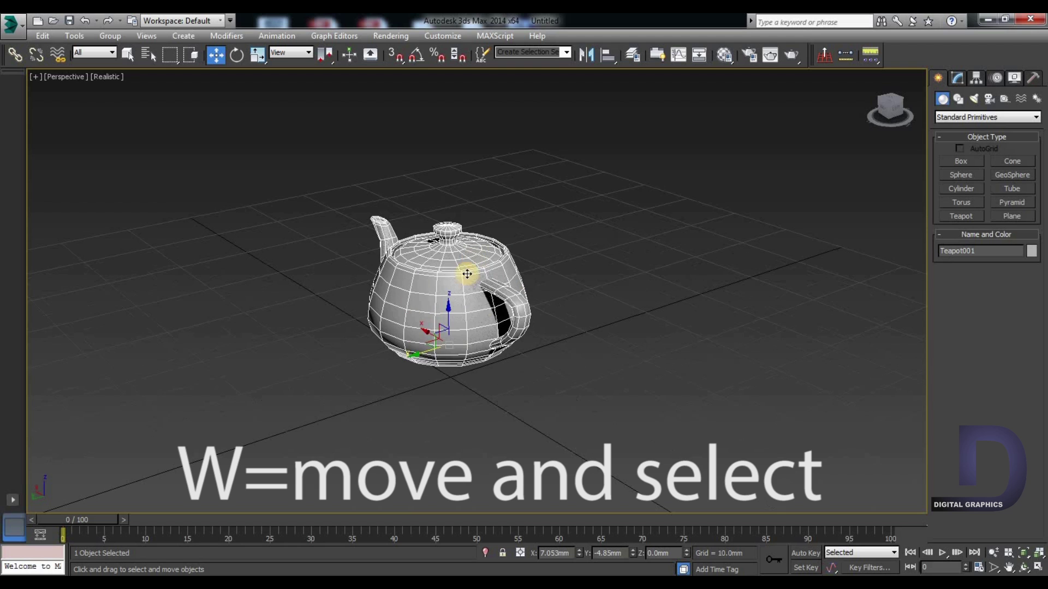
{"action": "left_click_drag", "start_coordinate": [416, 355], "coordinate": [451, 323]}
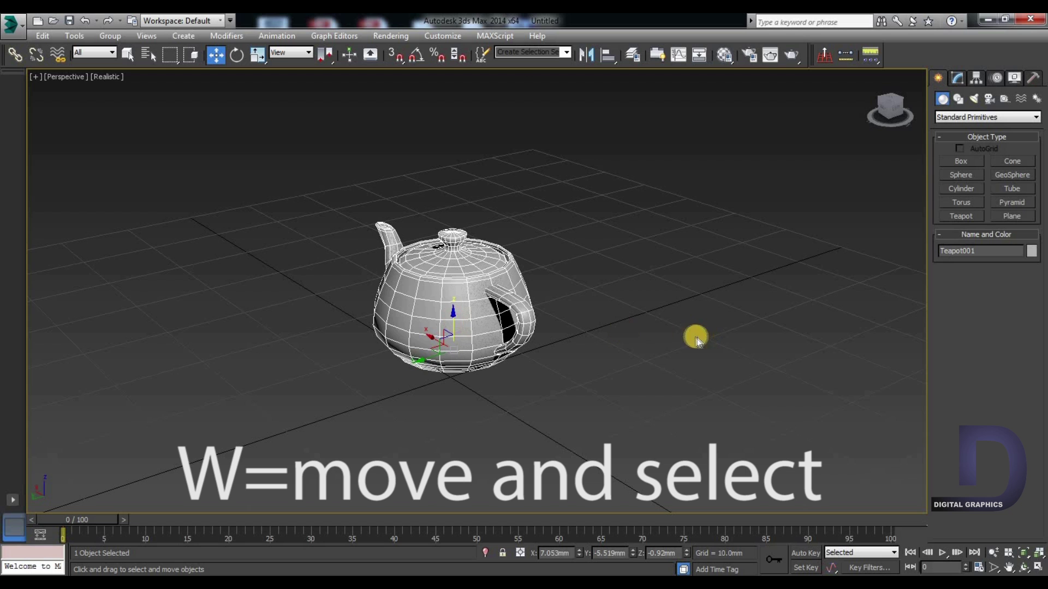
Try rotating the teapot about -19 degrees around the X axis, and try scaling it
{"action": "key", "text": "e"}
{"action": "left_click_drag", "start_coordinate": [426, 355], "coordinate": [508, 397]}
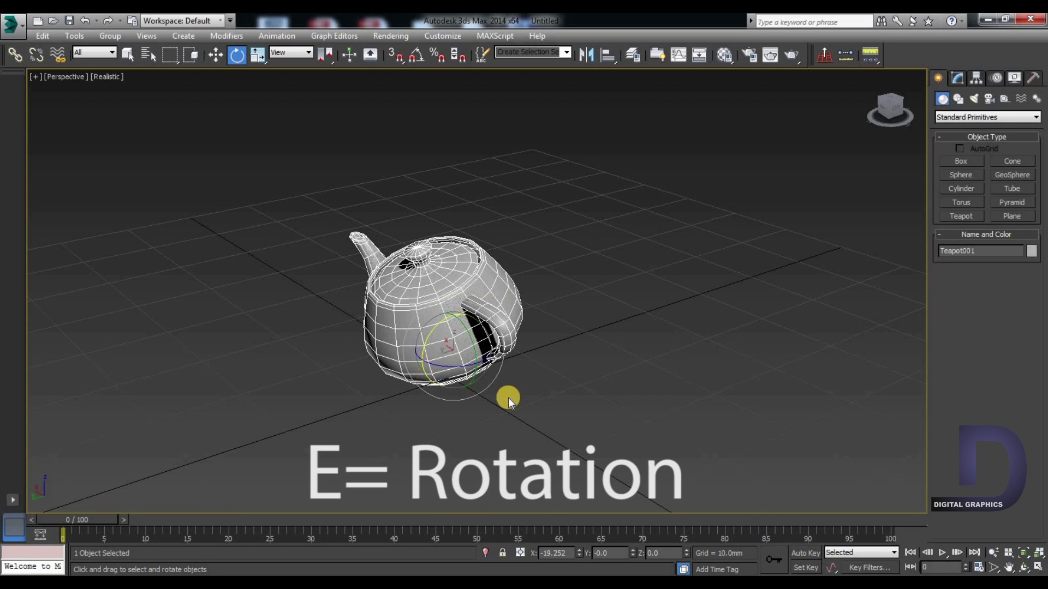
{"action": "right_click", "coordinate": [509, 395]}
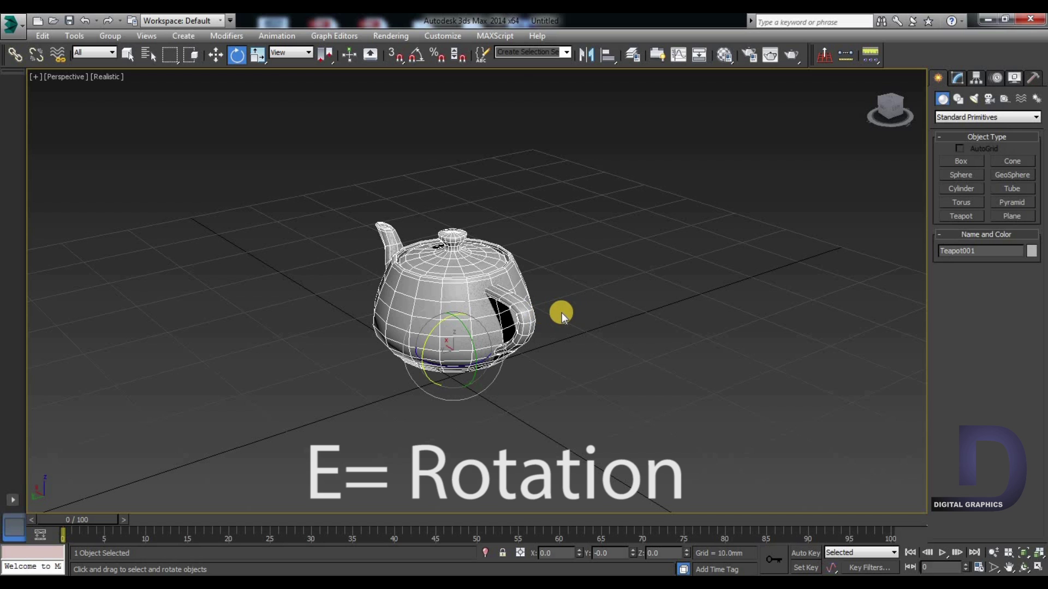
{"action": "key", "text": "r"}
{"action": "left_click_drag", "start_coordinate": [453, 349], "coordinate": [478, 332]}
{"action": "key", "text": "w"}
Examine the teapot from several angles and distances by zooming, orbiting and panning the view
{"action": "scroll", "coordinate": [475, 360], "scroll_direction": "down", "scroll_amount": 2}
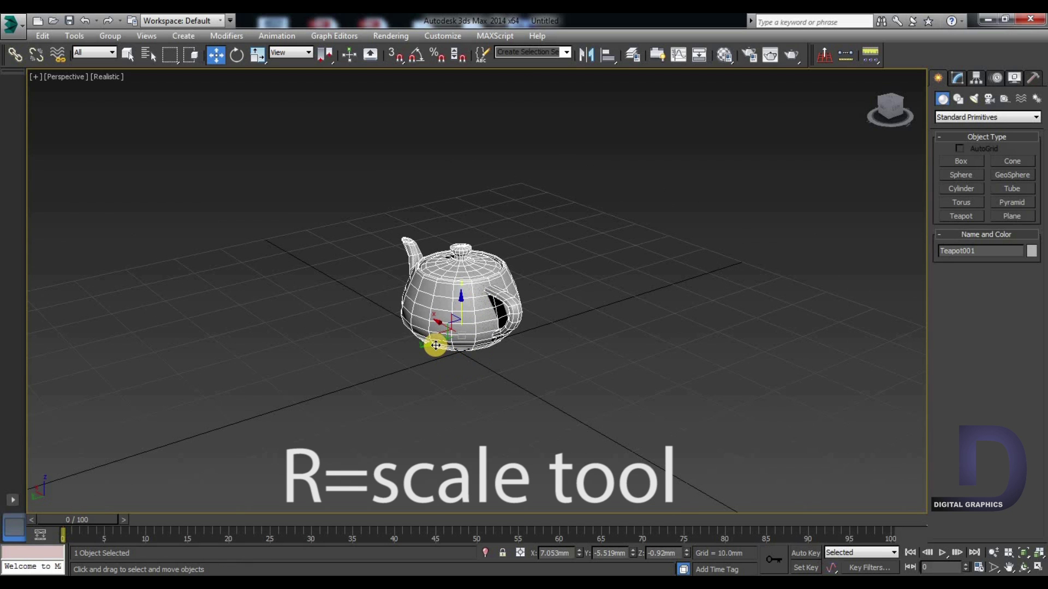
{"action": "middle_click_drag", "start_coordinate": [430, 344], "coordinate": [444, 262], "text": "alt"}
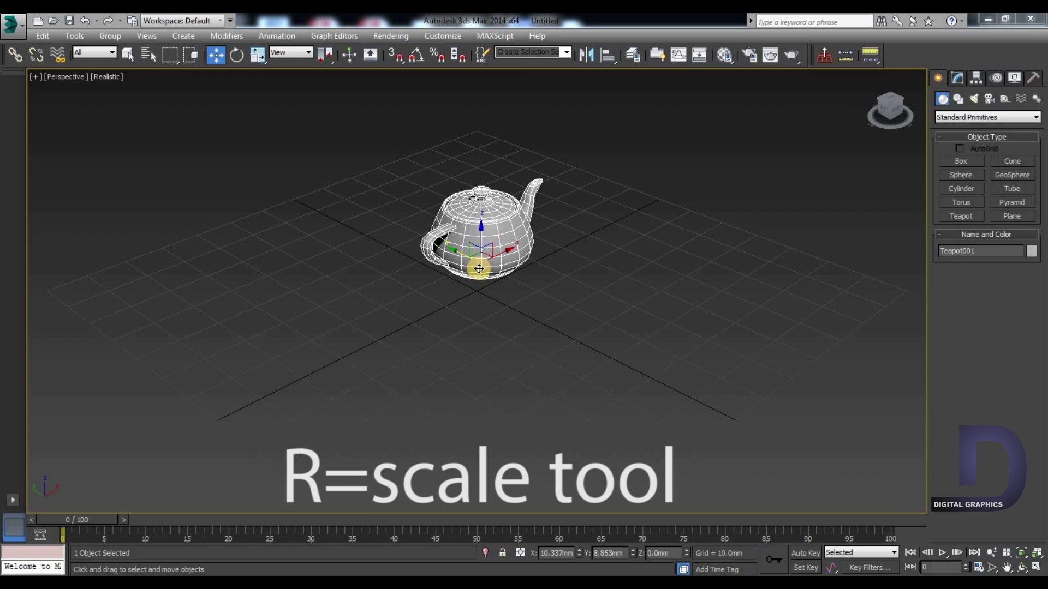
{"action": "scroll", "coordinate": [460, 297], "scroll_direction": "up", "scroll_amount": 6}
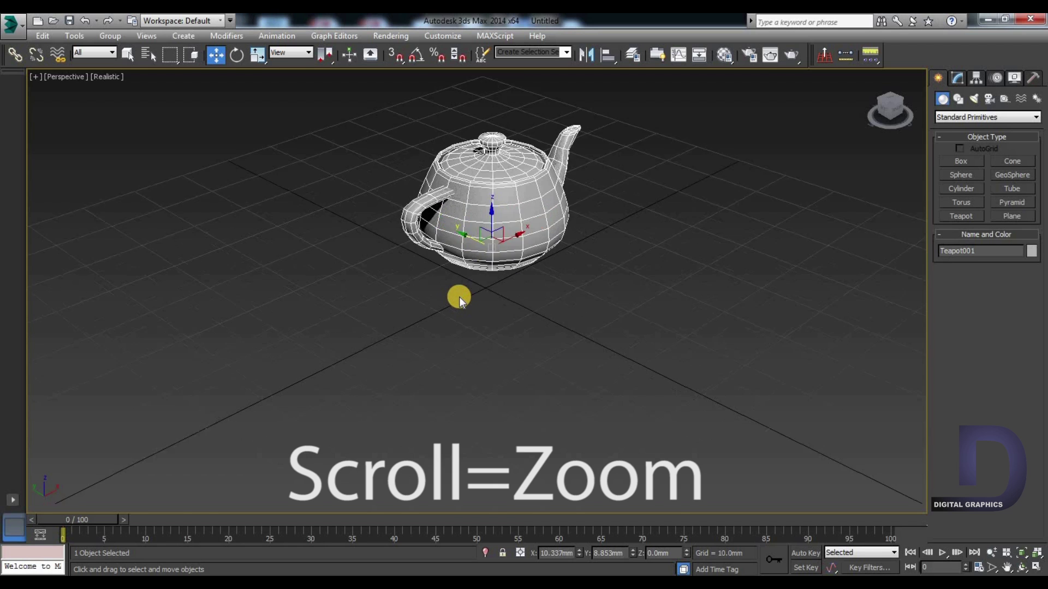
{"action": "scroll", "coordinate": [457, 280], "scroll_direction": "up", "scroll_amount": 2}
{"action": "scroll", "coordinate": [457, 280], "scroll_direction": "down", "scroll_amount": 10}
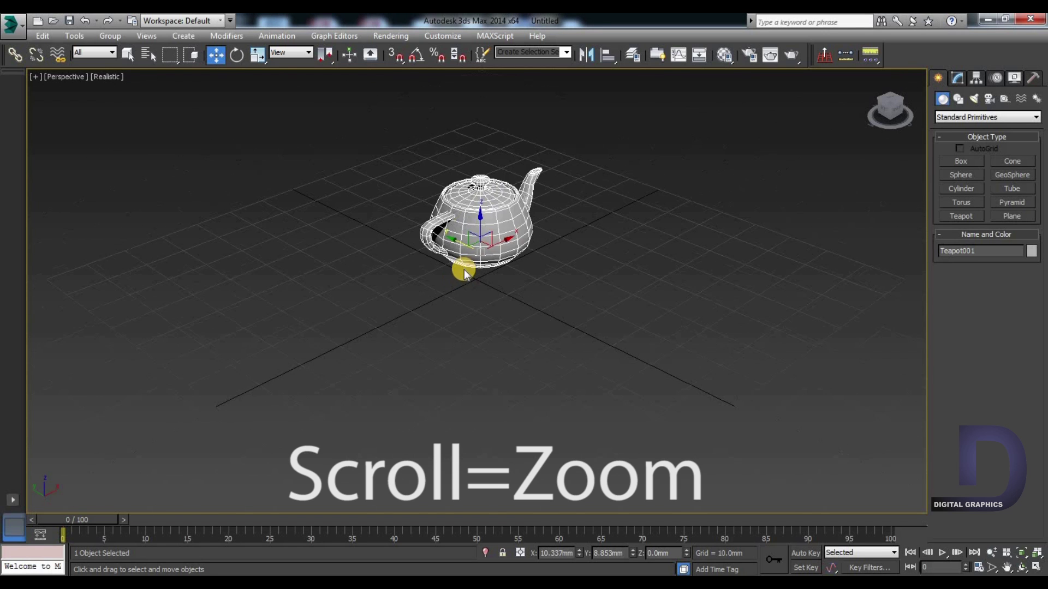
{"action": "scroll", "coordinate": [453, 363], "scroll_direction": "up", "scroll_amount": 6}
{"action": "scroll", "coordinate": [453, 359], "scroll_direction": "down", "scroll_amount": 4}
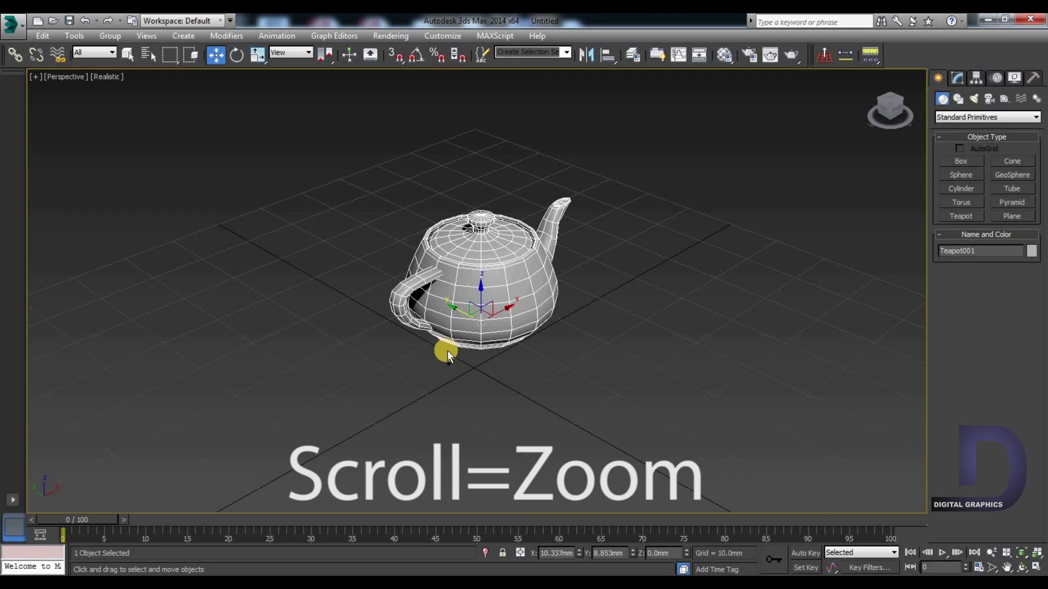
{"action": "scroll", "coordinate": [425, 342], "scroll_direction": "up", "scroll_amount": 2}
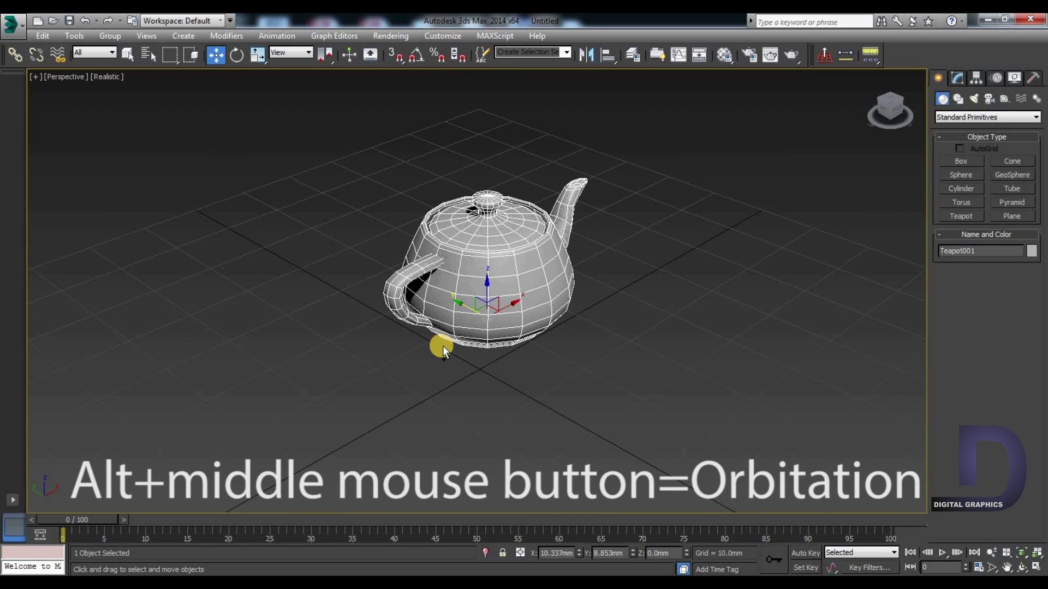
{"action": "middle_click_drag", "start_coordinate": [443, 346], "coordinate": [552, 339], "text": "alt"}
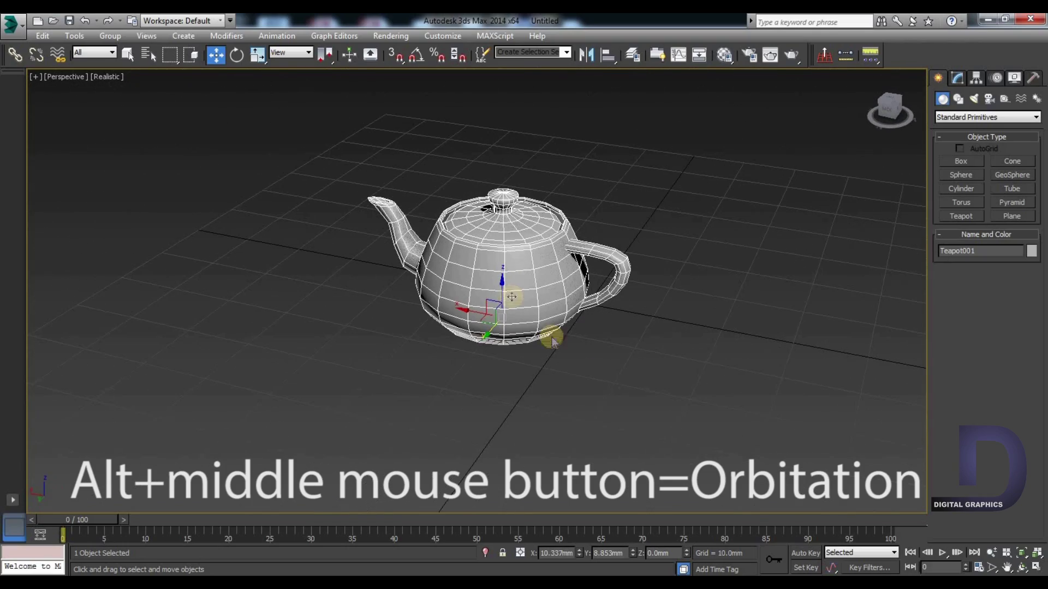
{"action": "middle_click_drag", "start_coordinate": [515, 247], "coordinate": [522, 321]}
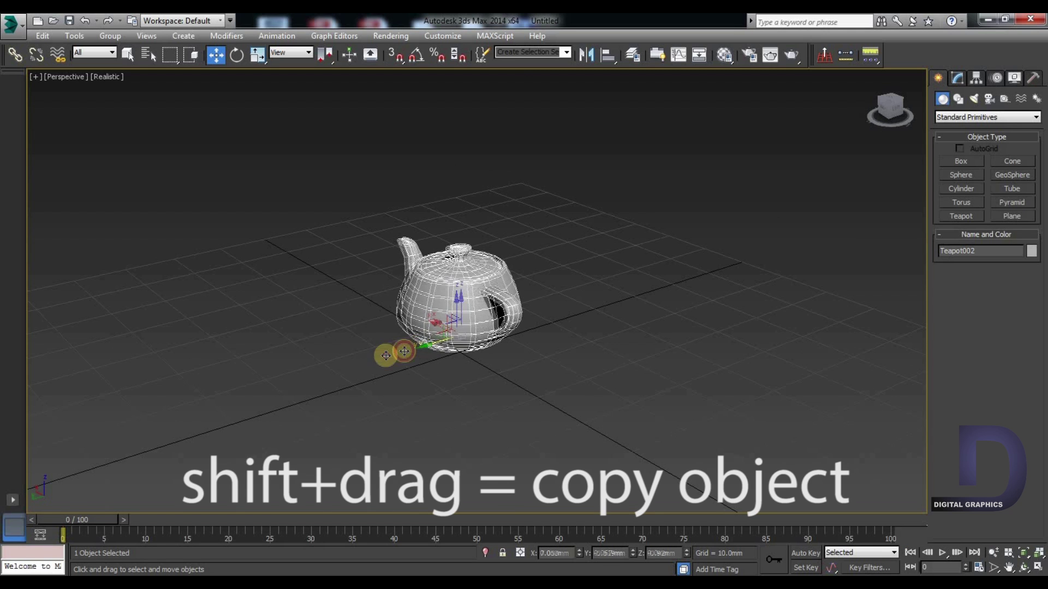
Clone the teapot along the Y axis as four independent copies, spaced about 18.4 mm apart
{"action": "left_click_drag", "start_coordinate": [403, 351], "coordinate": [335, 366], "text": "shift"}
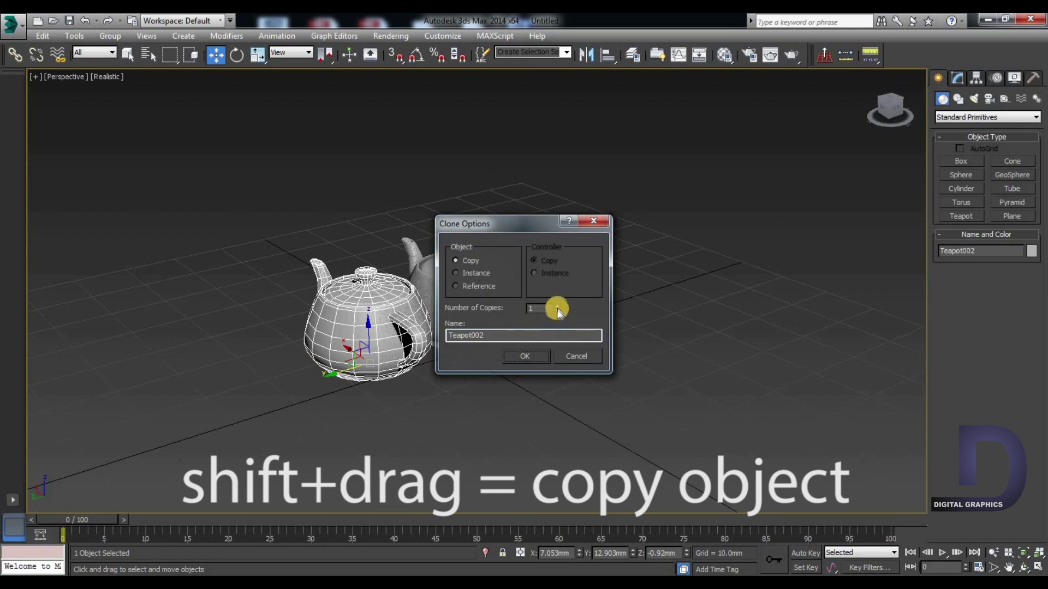
{"action": "triple_click", "coordinate": [557, 305]}
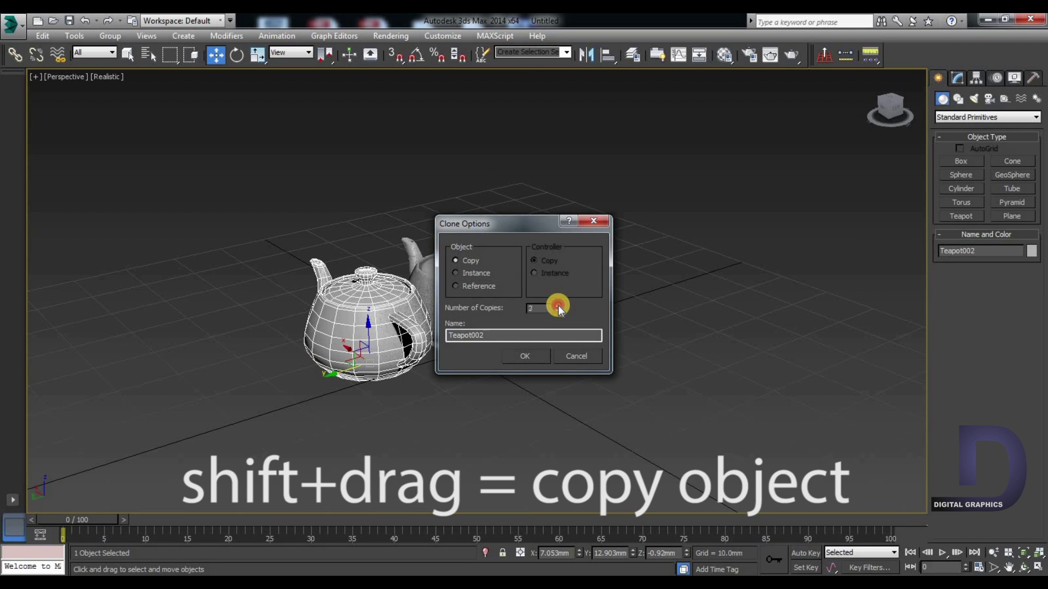
{"action": "left_click", "coordinate": [533, 355]}
{"action": "middle_click_drag", "start_coordinate": [411, 404], "coordinate": [573, 333]}
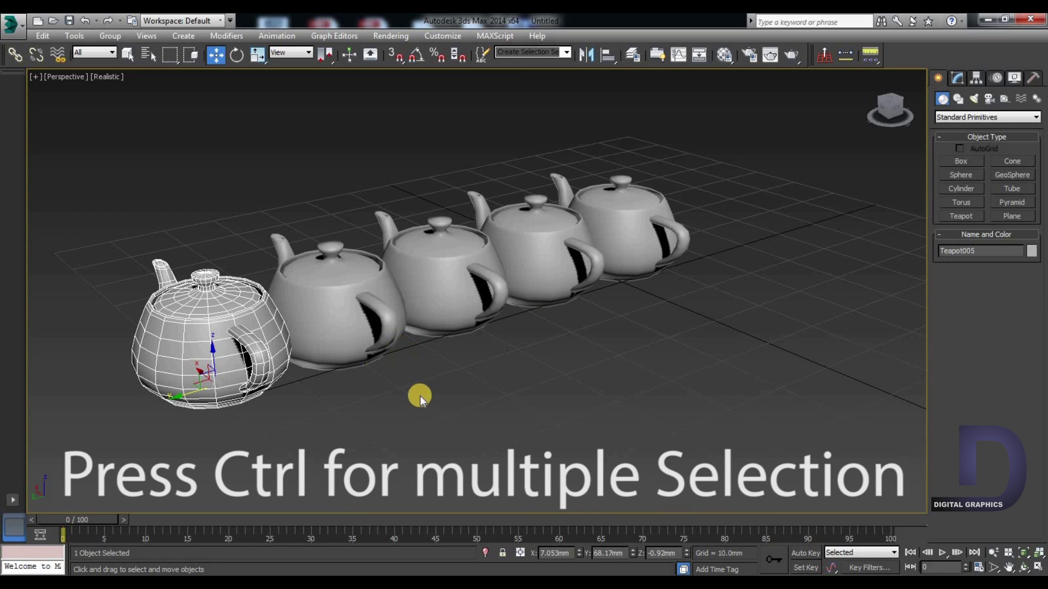
Extend the selection from the last copy to all five teapots in the row
{"action": "left_click", "coordinate": [330, 327], "text": "ctrl"}
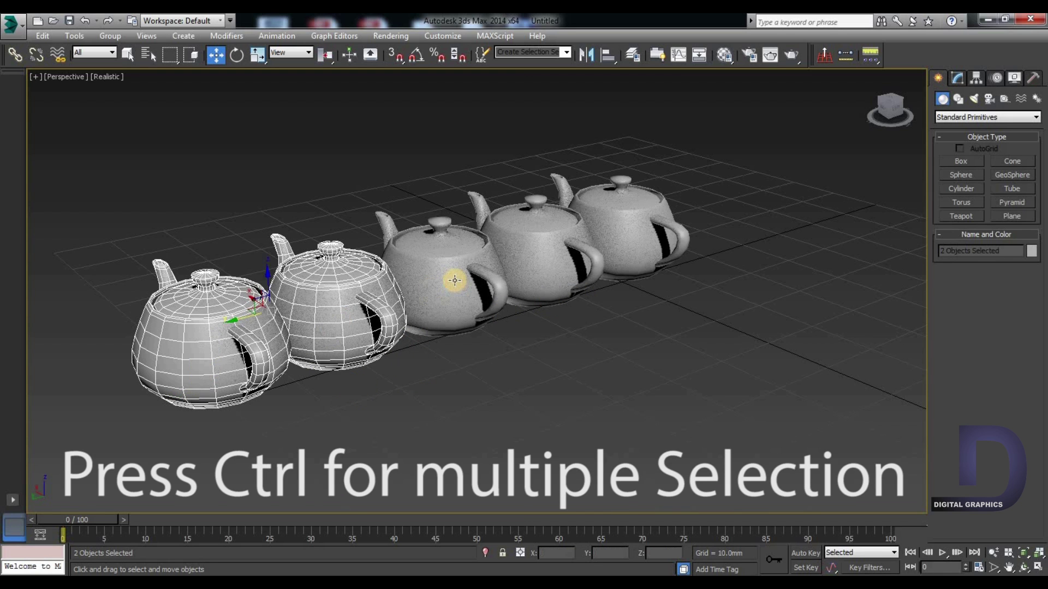
{"action": "left_click", "coordinate": [455, 280], "text": "ctrl"}
{"action": "left_click", "coordinate": [548, 242], "text": "ctrl"}
{"action": "left_click", "coordinate": [638, 217], "text": "ctrl"}
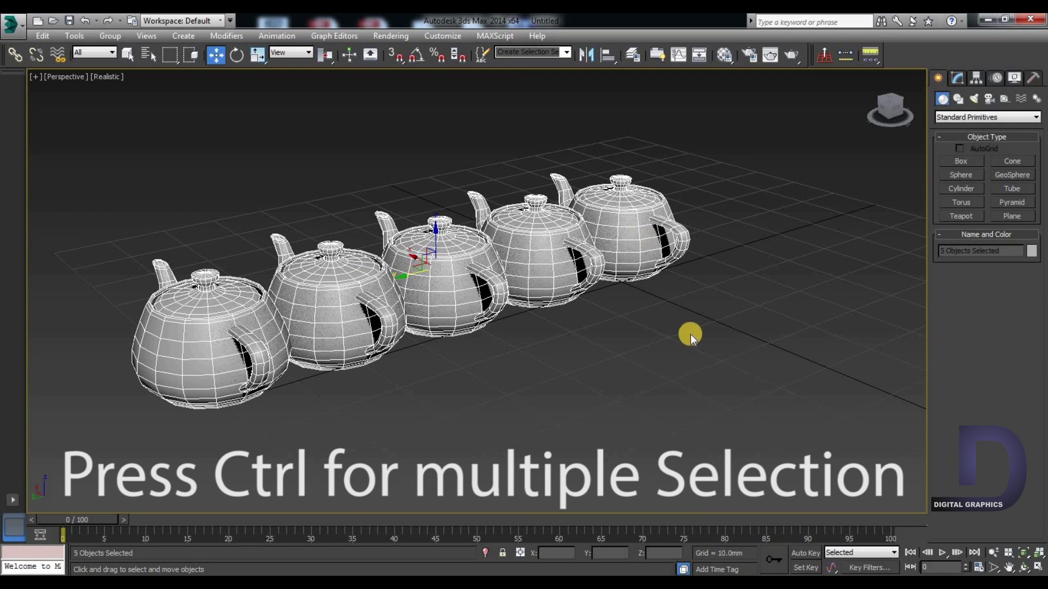
Remove the five teapots from the selection one by one, starting with the farthest
{"action": "left_click", "coordinate": [625, 238], "text": "alt"}
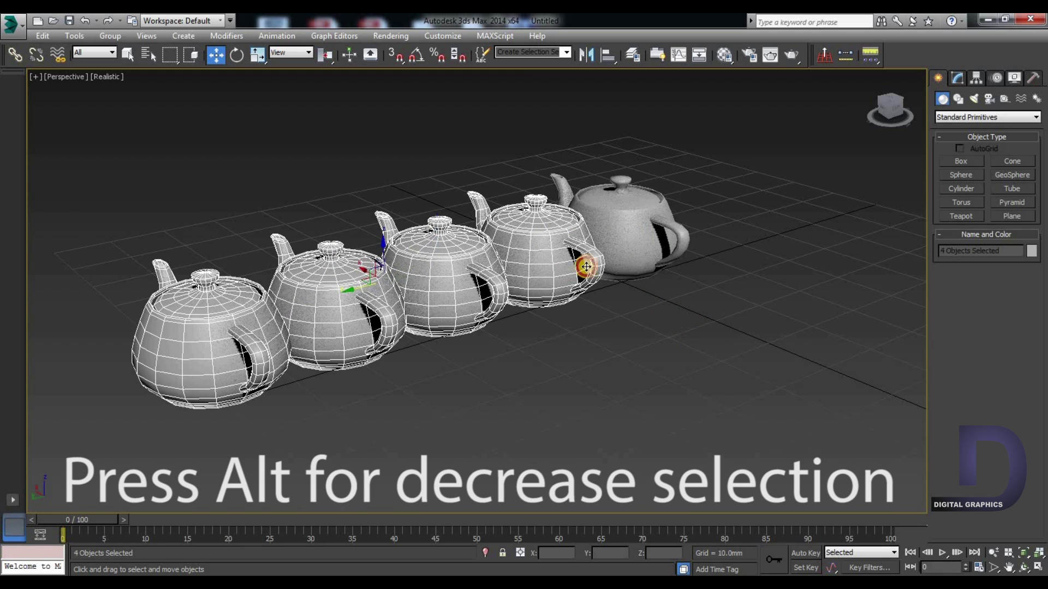
{"action": "left_click", "coordinate": [532, 271], "text": "alt"}
{"action": "left_click", "coordinate": [435, 287], "text": "alt"}
{"action": "left_click", "coordinate": [335, 317], "text": "alt"}
{"action": "left_click", "coordinate": [237, 344], "text": "alt"}
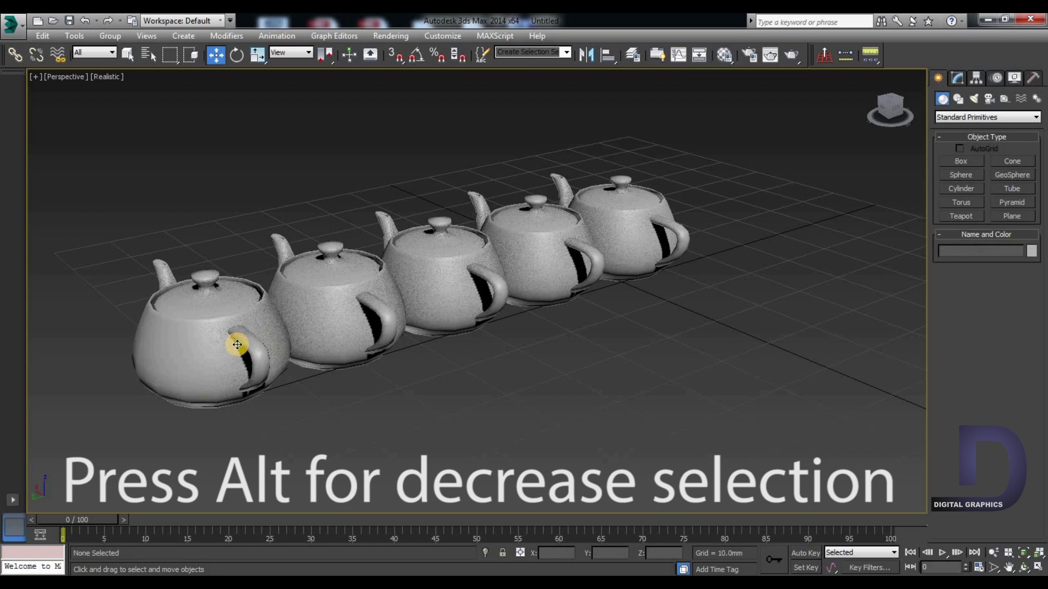
Select the nearest teapot in the row and switch the viewport shading to wireframe
{"action": "left_click", "coordinate": [214, 345]}
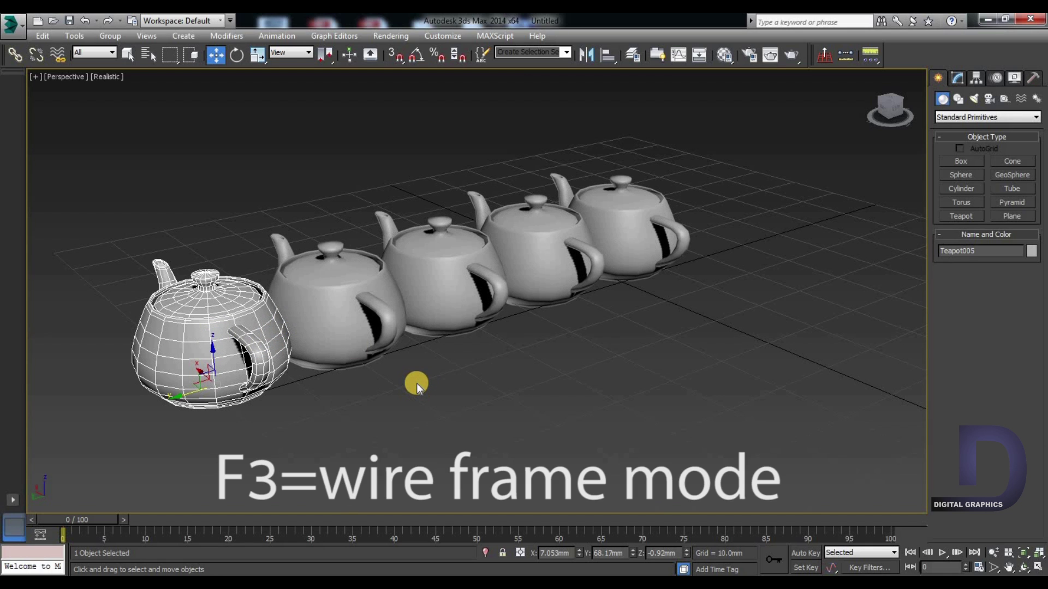
{"action": "key", "text": "F3"}
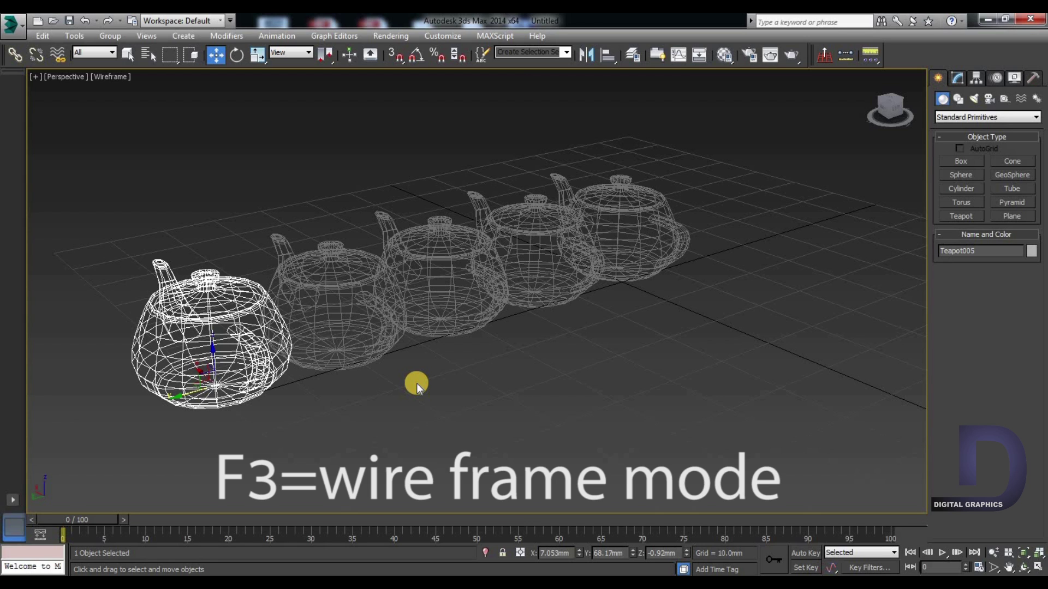
Return the viewport to realistic shading and toggle the edged-faces display on and back off
{"action": "key", "text": "F3"}
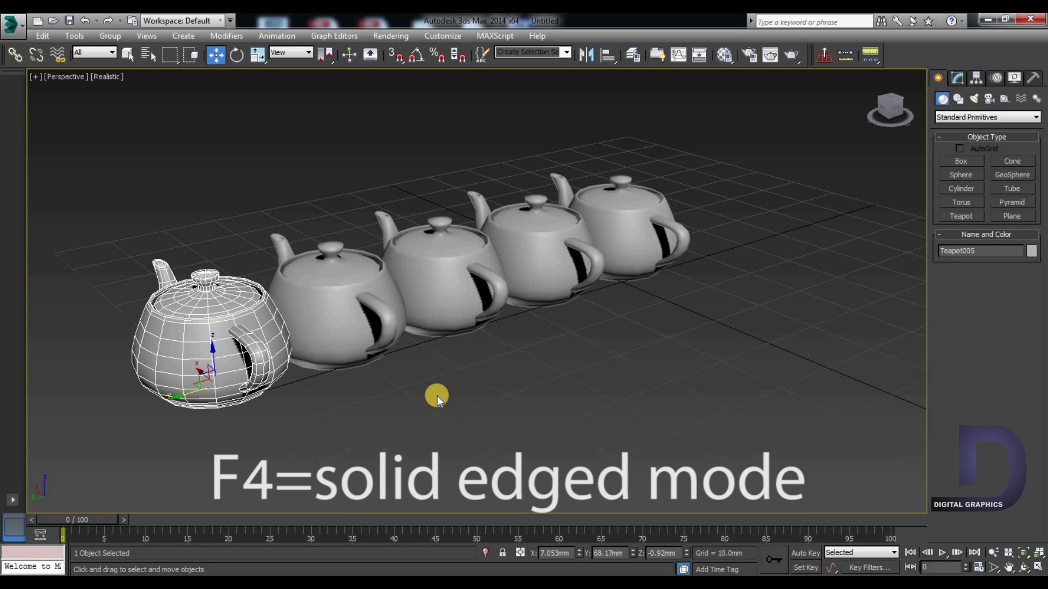
{"action": "key", "text": "F4"}
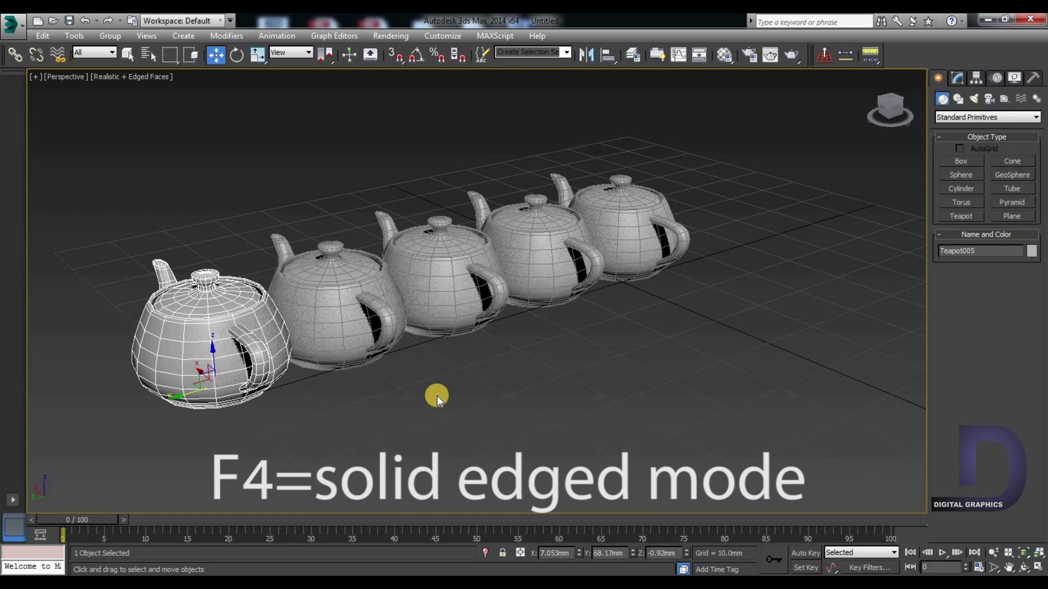
{"action": "key", "text": "F4"}
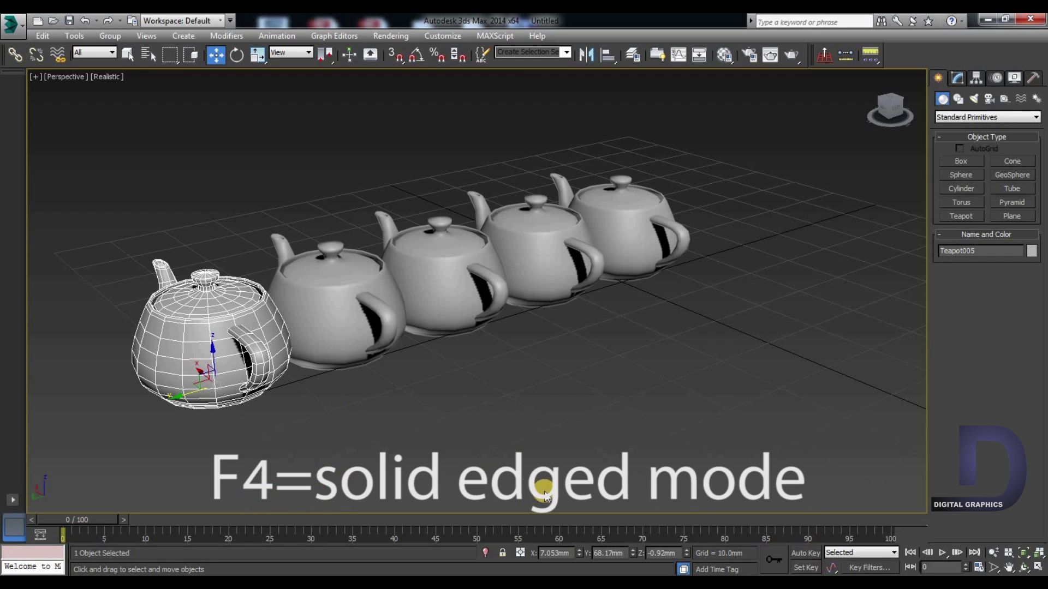
Clear the selection, reselect the nearest teapot in the row, and isolate it briefly before exiting isolation mode
{"action": "left_click", "coordinate": [460, 425]}
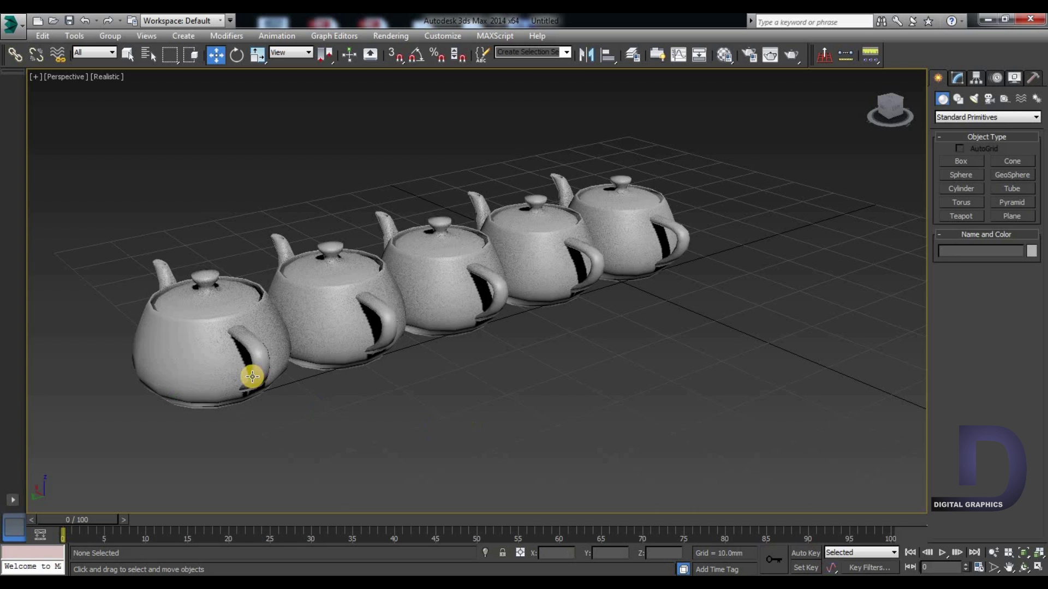
{"action": "left_click", "coordinate": [208, 355]}
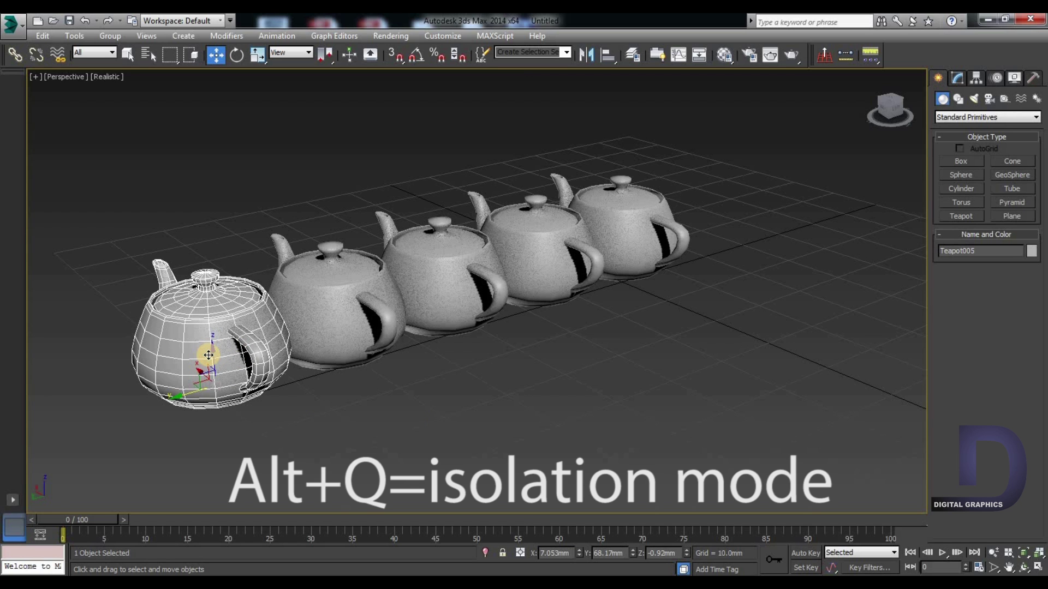
{"action": "key", "text": "alt+q"}
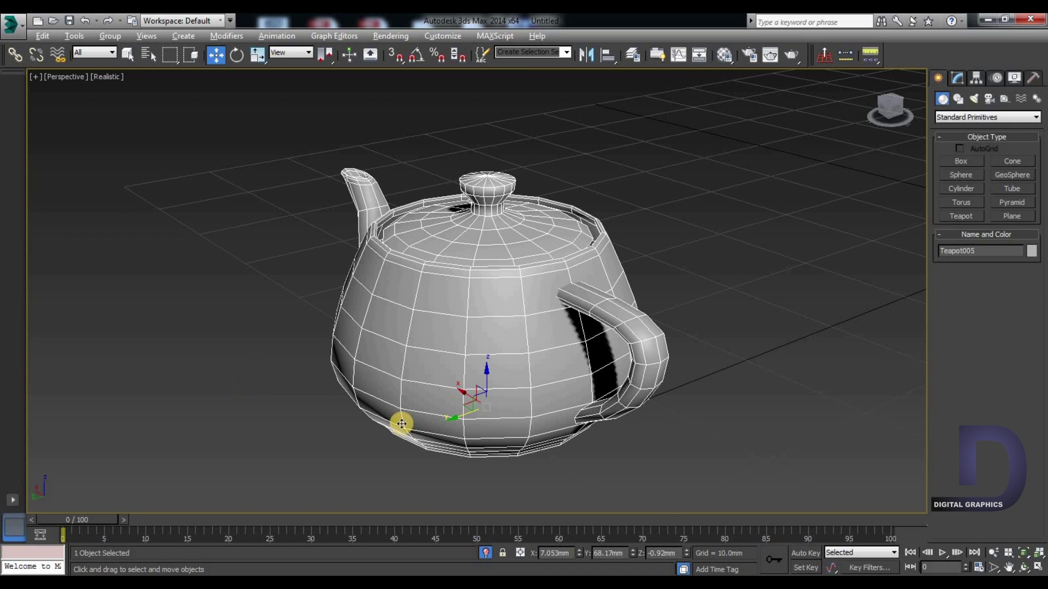
{"action": "key", "text": "alt+q"}
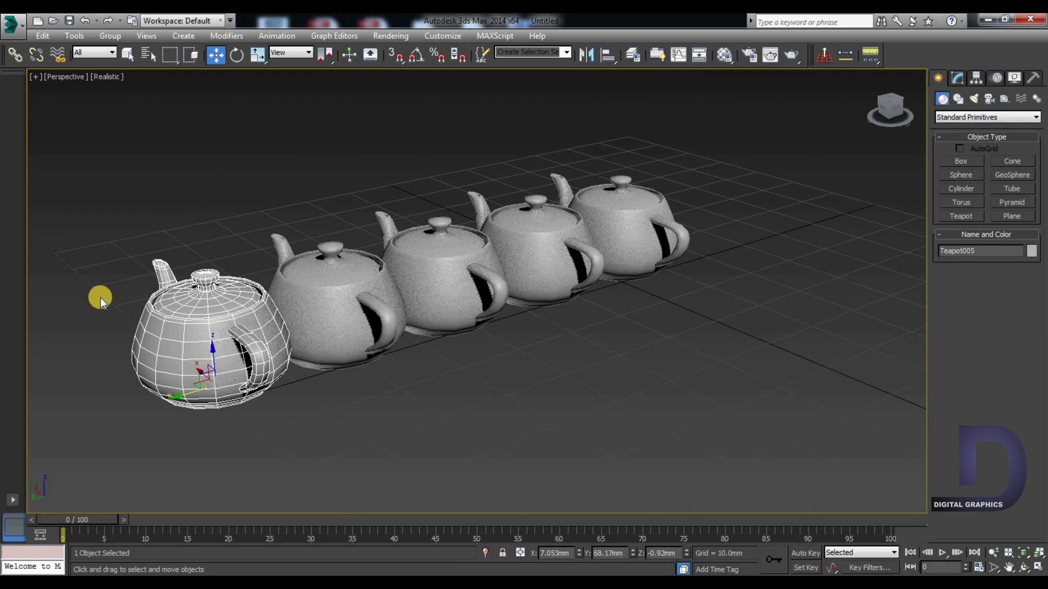
Select the second-nearest teapot in the row, and lock and unlock the selection
{"action": "left_click", "coordinate": [328, 314]}
{"action": "key", "text": "space"}
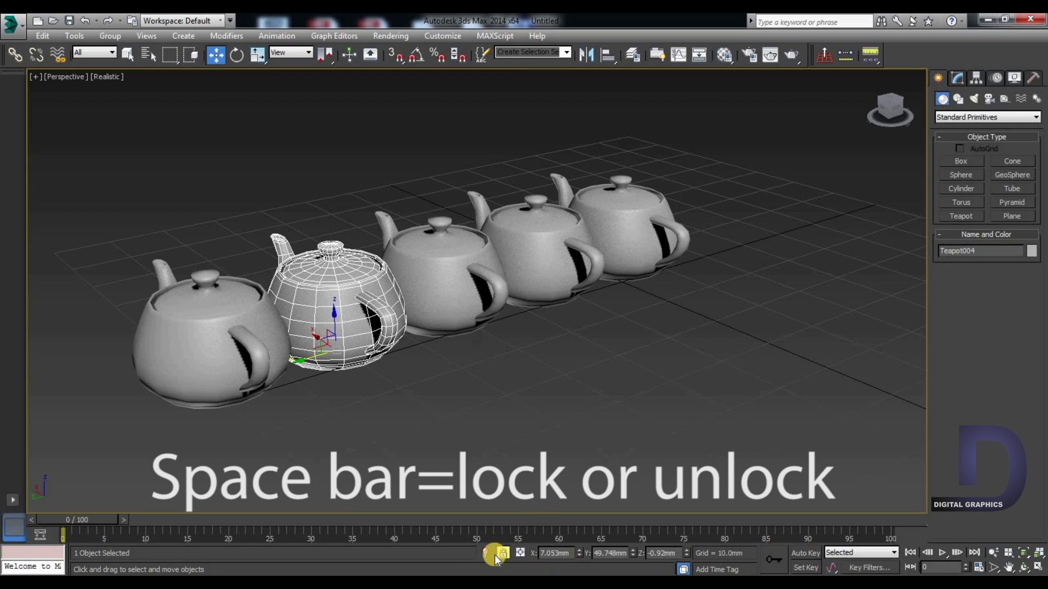
{"action": "key", "text": "space"}
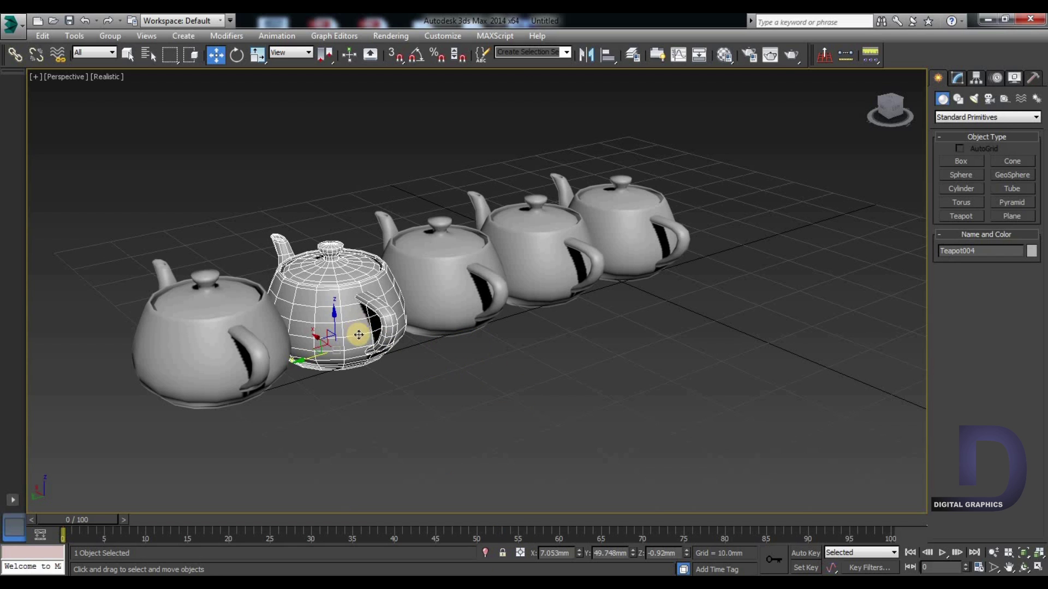
Clone the selected teapot along the X axis as three copies, spaced about 30.8 mm apart
{"action": "mouse_move", "coordinate": [505, 351]}
{"action": "middle_mouse_down"}
{"action": "mouse_move", "coordinate": [467, 333]}
{"action": "mouse_move", "coordinate": [386, 369]}
{"action": "mouse_move", "coordinate": [480, 345]}
{"action": "mouse_move", "coordinate": [262, 335]}
{"action": "middle_mouse_up"}
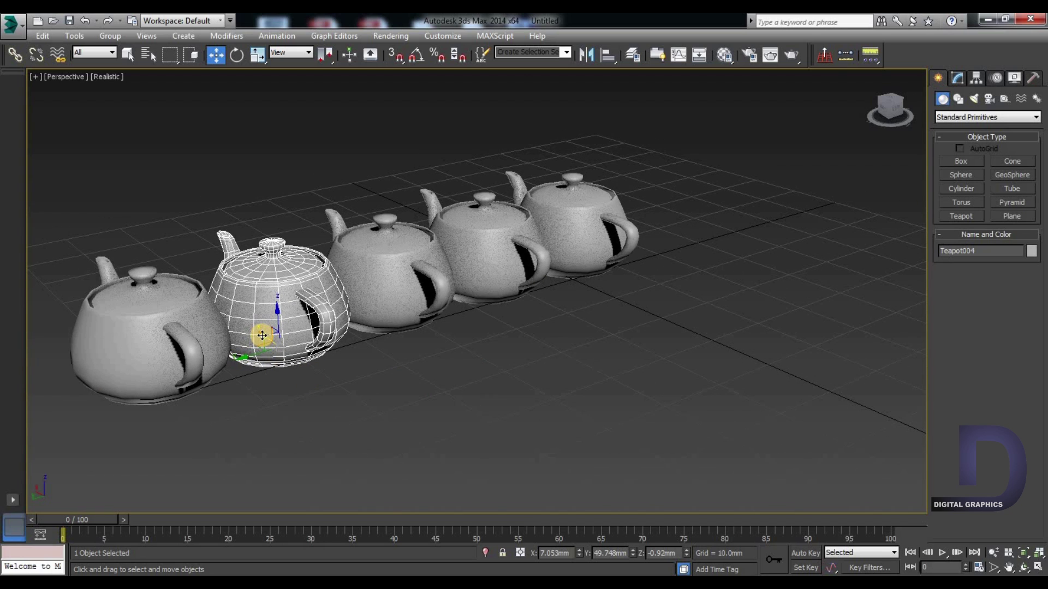
{"action": "mouse_move", "coordinate": [262, 335]}
{"action": "left_mouse_down", "text": "shift"}
{"action": "mouse_move", "coordinate": [335, 428]}
{"action": "mouse_move", "coordinate": [382, 426]}
{"action": "left_mouse_up", "text": "shift"}
{"action": "left_click", "coordinate": [556, 305]}
{"action": "left_click", "coordinate": [557, 305]}
{"action": "left_click", "coordinate": [525, 356]}
Undo the cloning of the three teapots along the X axis and redo it
{"action": "scroll", "coordinate": [561, 318], "scroll_direction": "up", "scroll_amount": 2}
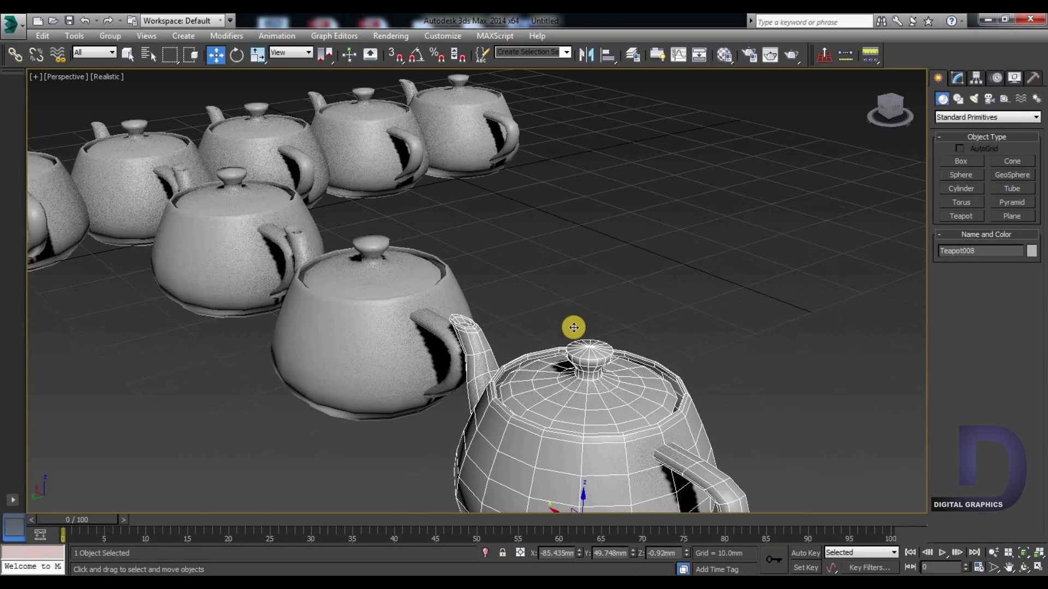
{"action": "scroll", "coordinate": [573, 329], "scroll_direction": "down", "scroll_amount": 5}
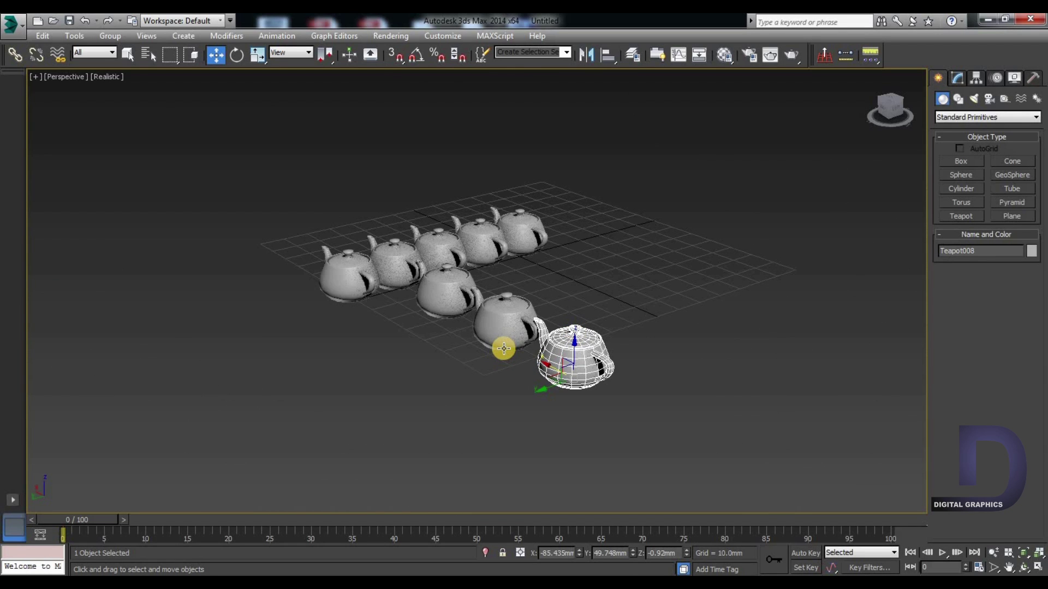
{"action": "key", "text": "ctrl+z"}
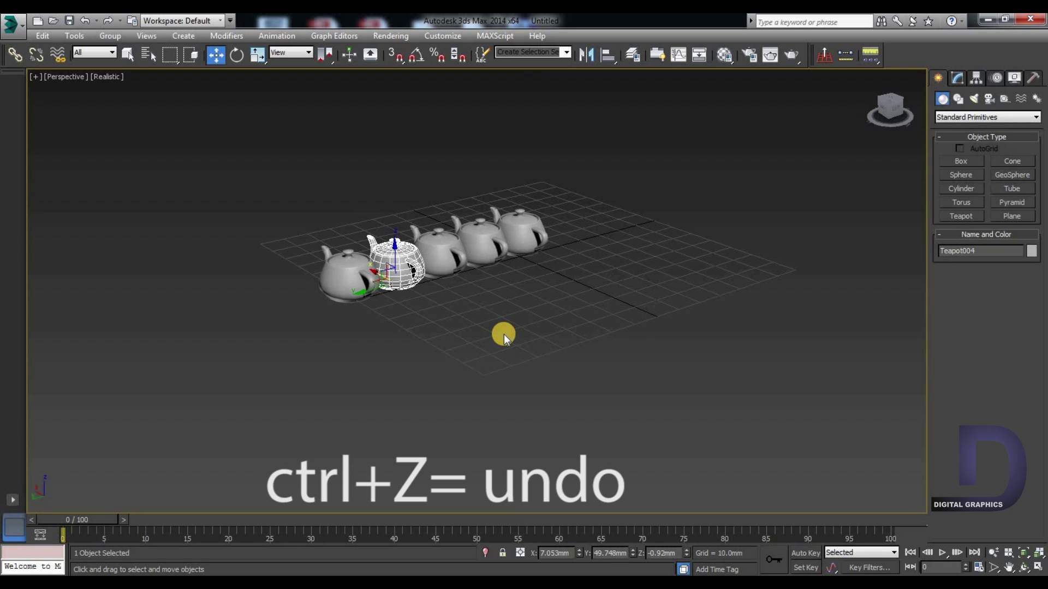
{"action": "key", "text": "ctrl+y"}
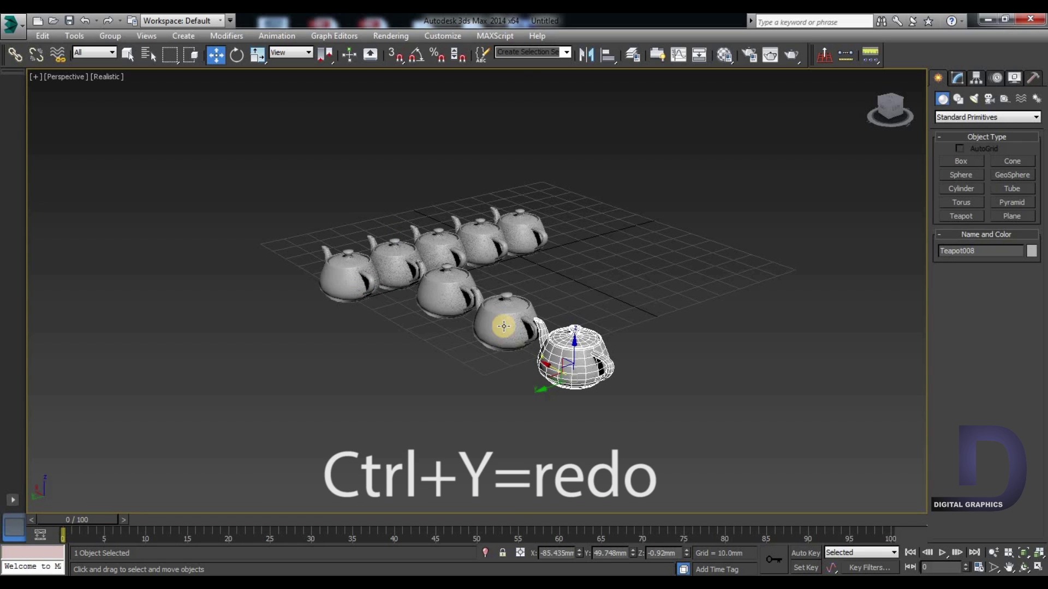